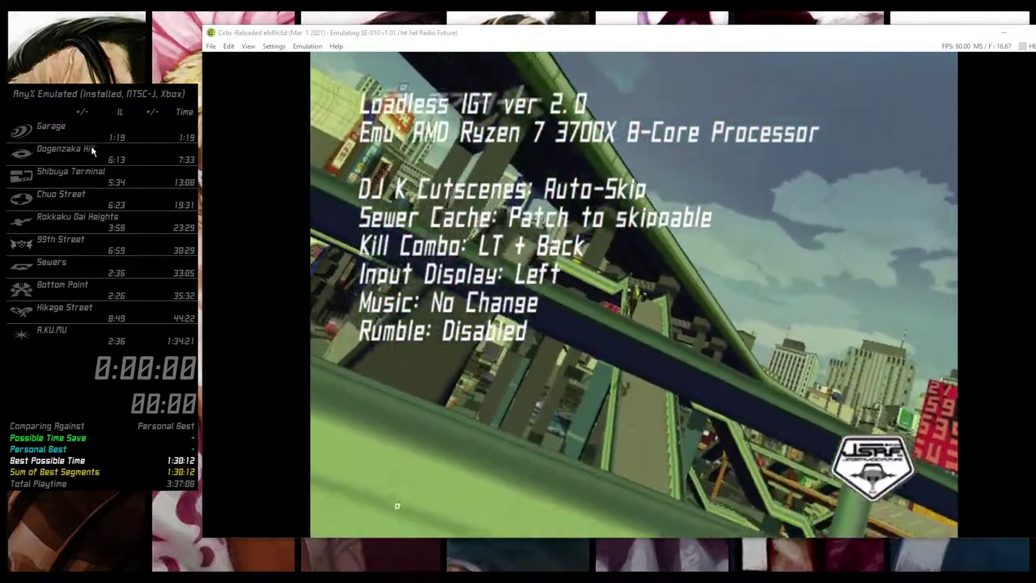
Open the Splits Editor for the Any% Emulated run and toggle its auto splitting off and back on
{"action": "right_click", "coordinate": [77, 212]}
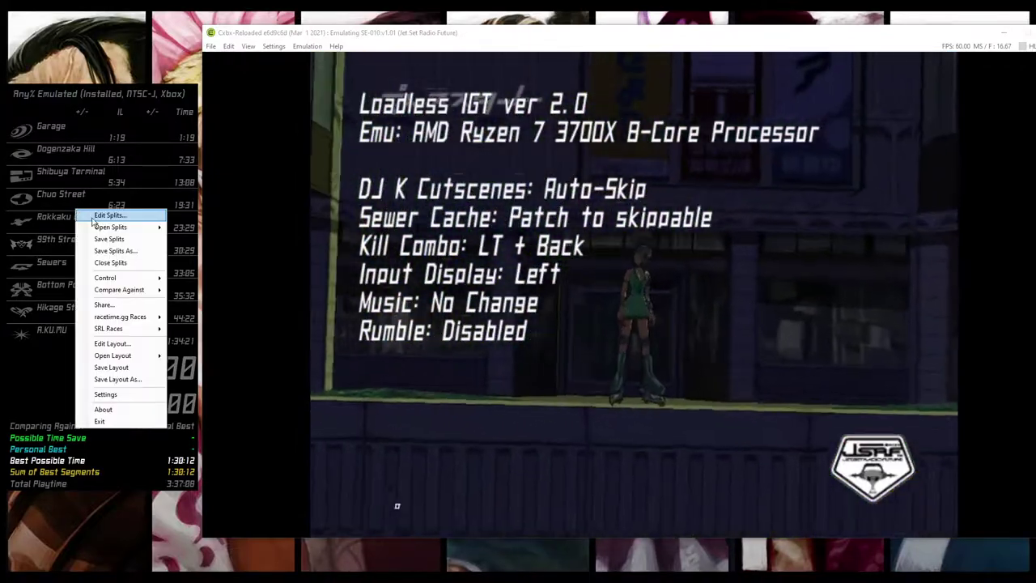
{"action": "key", "text": "Escape"}
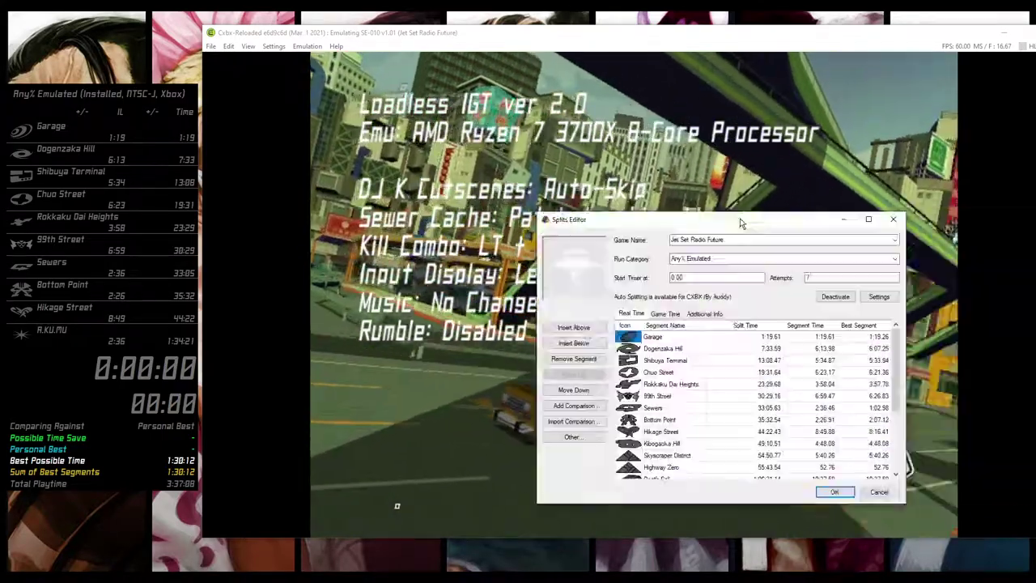
{"action": "left_click_drag", "start_coordinate": [740, 205], "coordinate": [630, 150]}
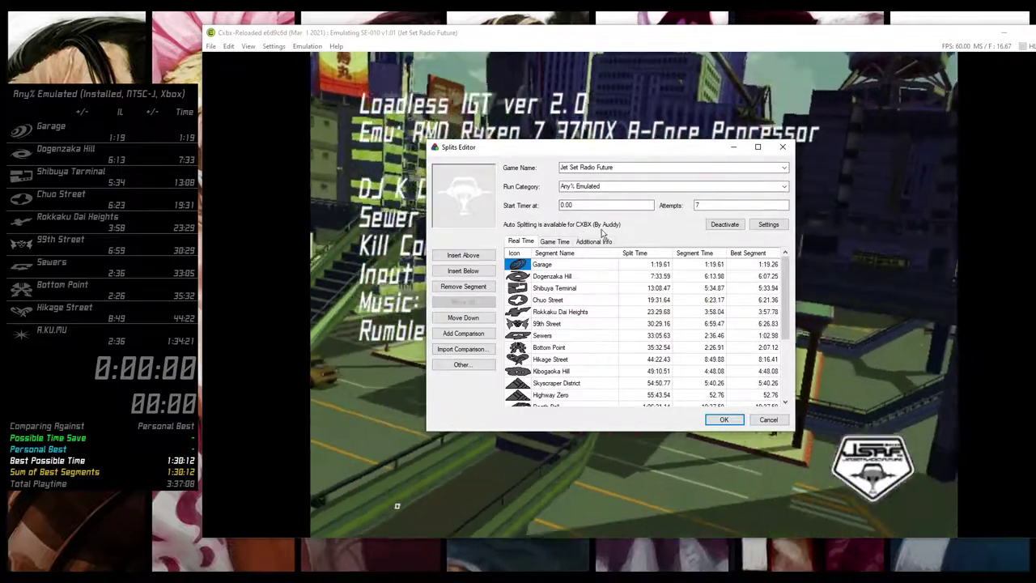
{"action": "left_click", "coordinate": [724, 225]}
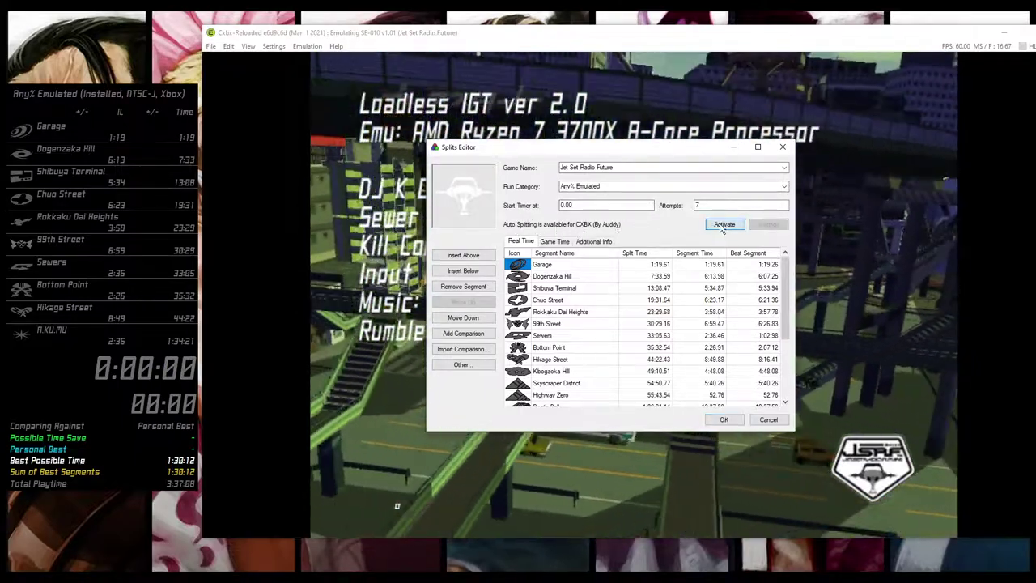
{"action": "left_click", "coordinate": [723, 226]}
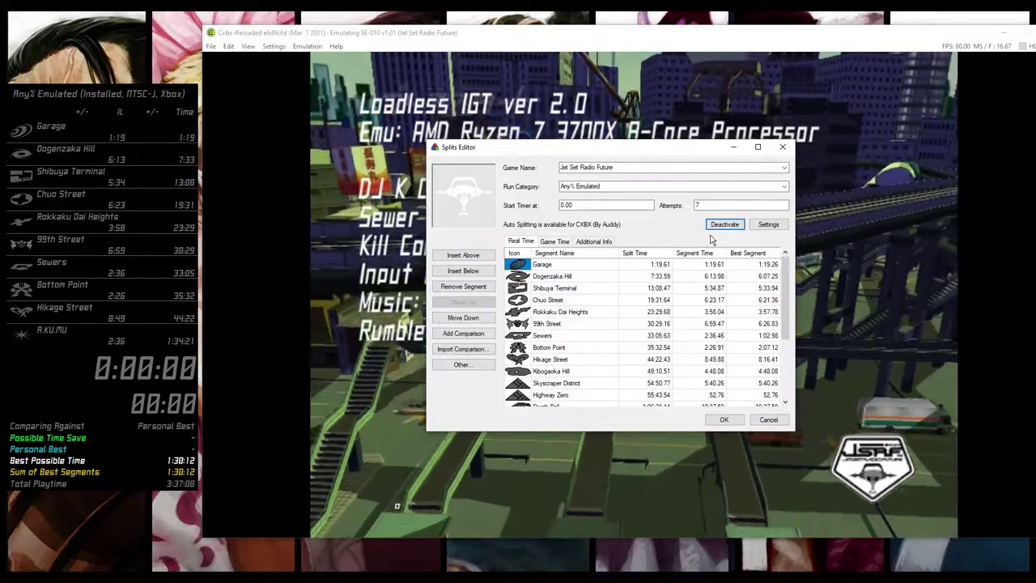
Open the auto splitter's settings and review the mission lists of the Any%, Souls% and PJ% game modes
{"action": "left_click", "coordinate": [768, 225]}
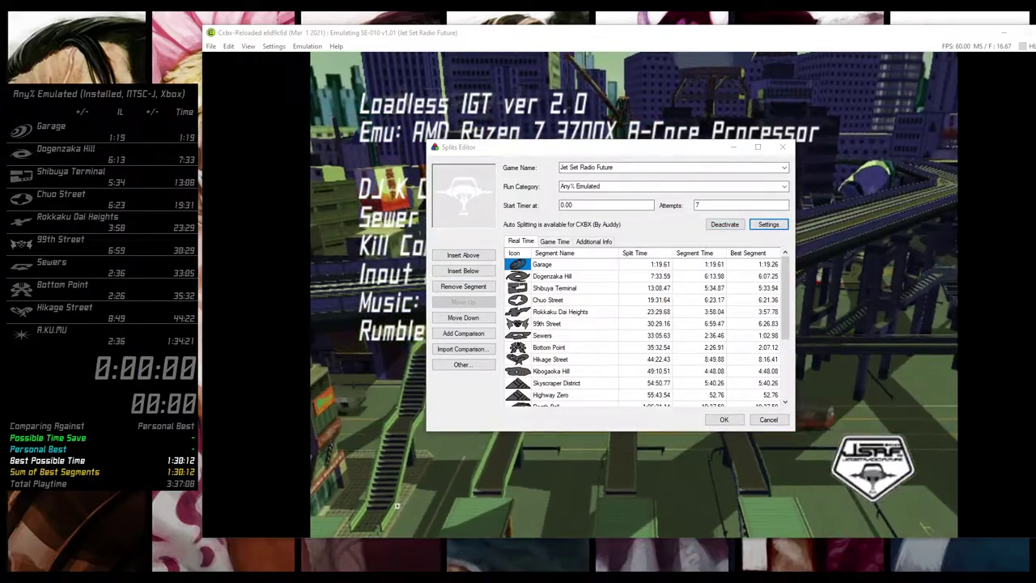
{"action": "left_click_drag", "start_coordinate": [702, 172], "coordinate": [631, 136]}
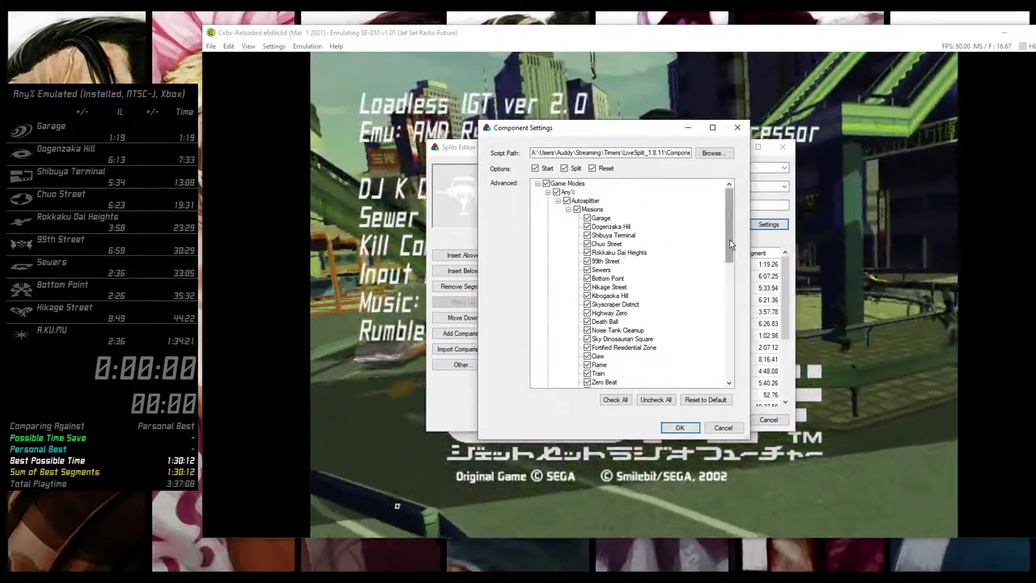
{"action": "scroll", "coordinate": [730, 255], "scroll_direction": "down", "scroll_amount": 1}
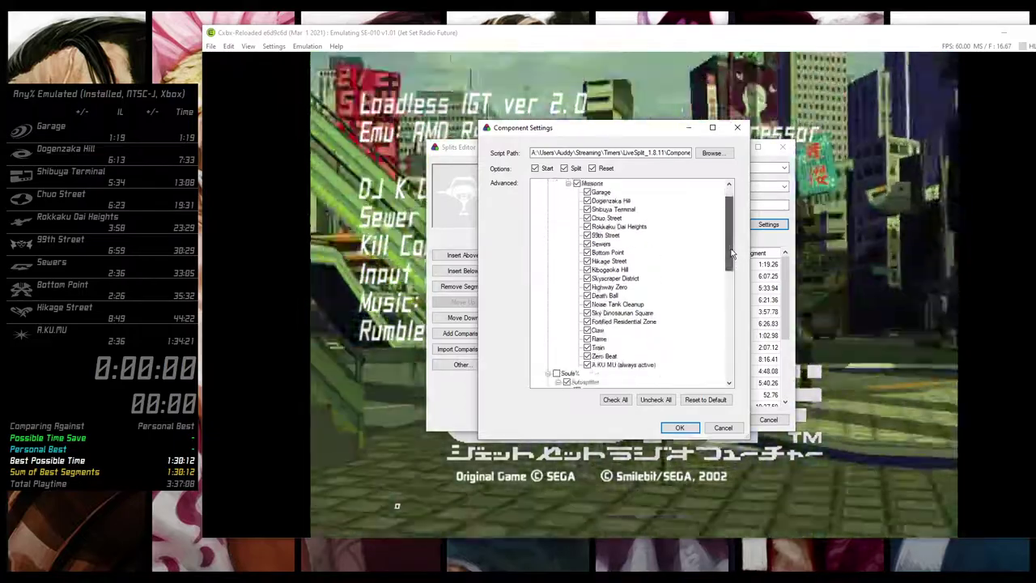
{"action": "left_click_drag", "start_coordinate": [731, 254], "coordinate": [745, 363]}
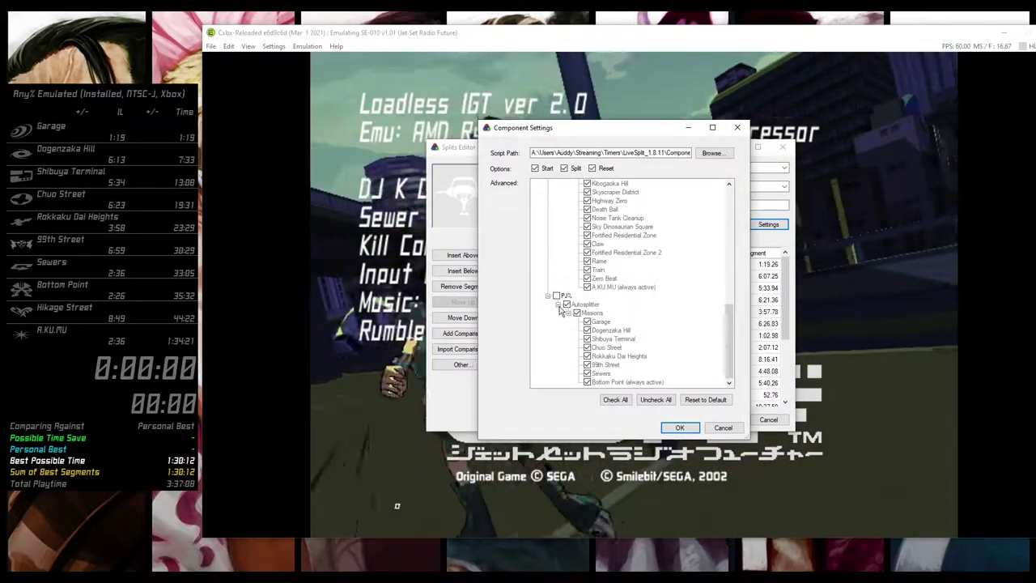
{"action": "left_click_drag", "start_coordinate": [730, 325], "coordinate": [731, 206]}
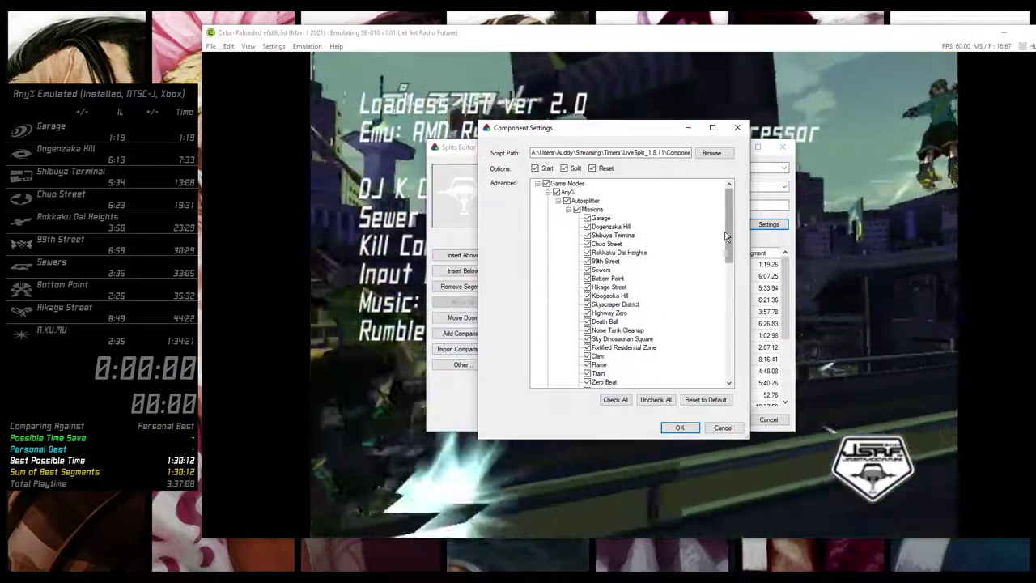
Try disabling the Skyscraper District split in the Any% missions and enable it again
{"action": "scroll", "coordinate": [731, 243], "scroll_direction": "down", "scroll_amount": 1}
{"action": "scroll", "coordinate": [733, 241], "scroll_direction": "up", "scroll_amount": 1}
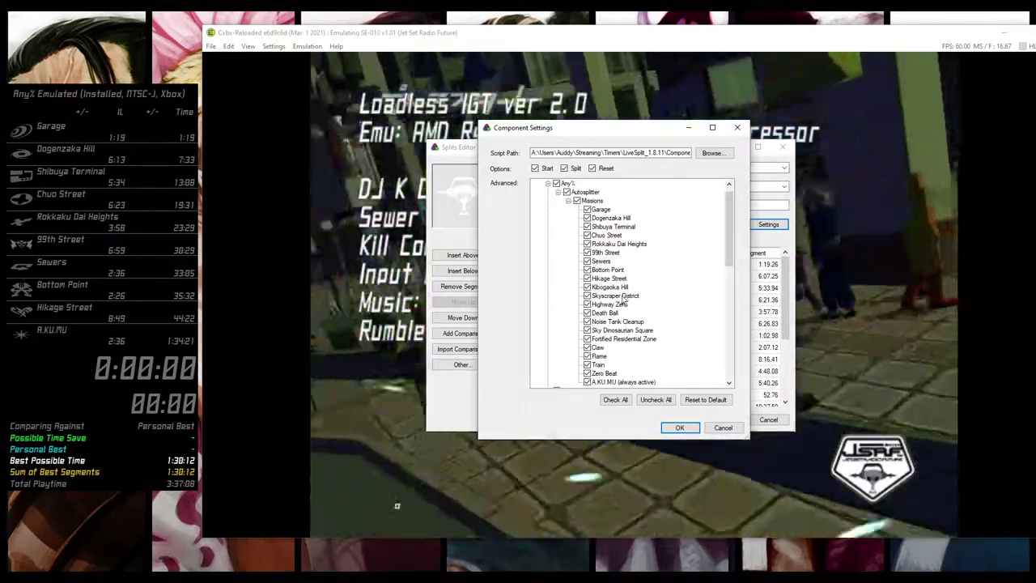
{"action": "left_click", "coordinate": [623, 296]}
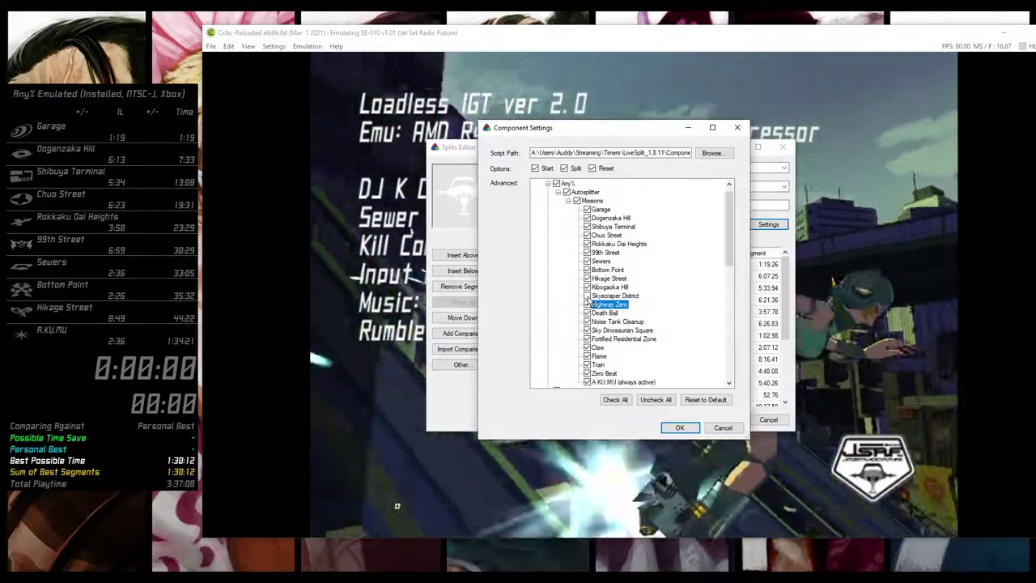
{"action": "left_click", "coordinate": [615, 295]}
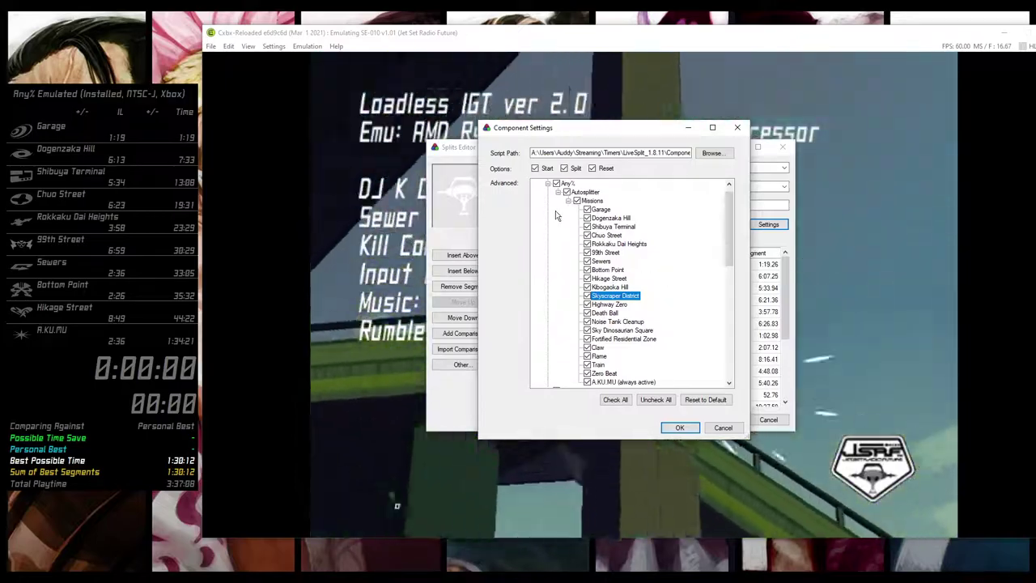
Collapse the Any%, Souls% and PJ% groups, and expand Any% again to review its missions
{"action": "left_click", "coordinate": [548, 184]}
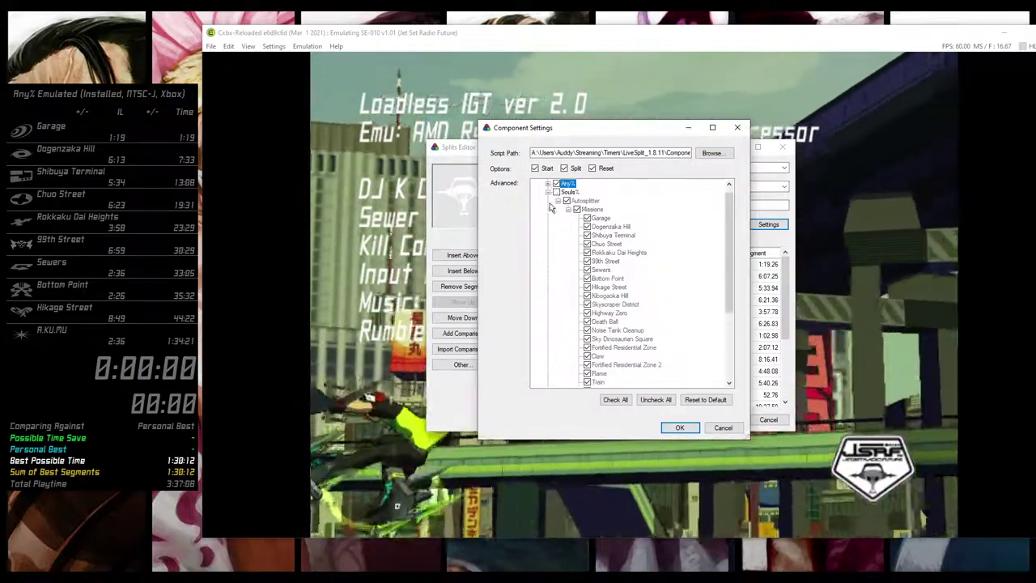
{"action": "left_click", "coordinate": [548, 209]}
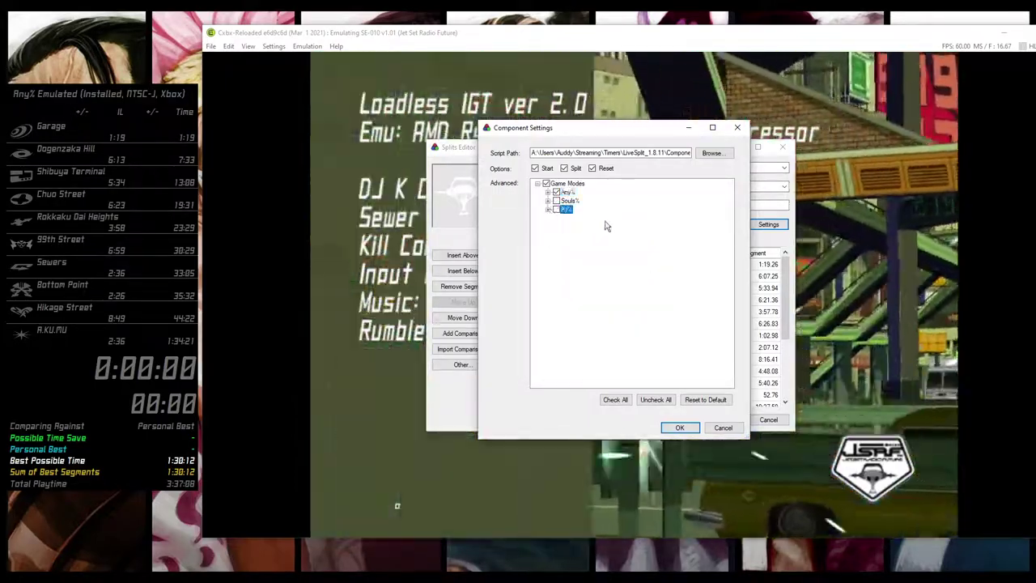
{"action": "left_click", "coordinate": [548, 191]}
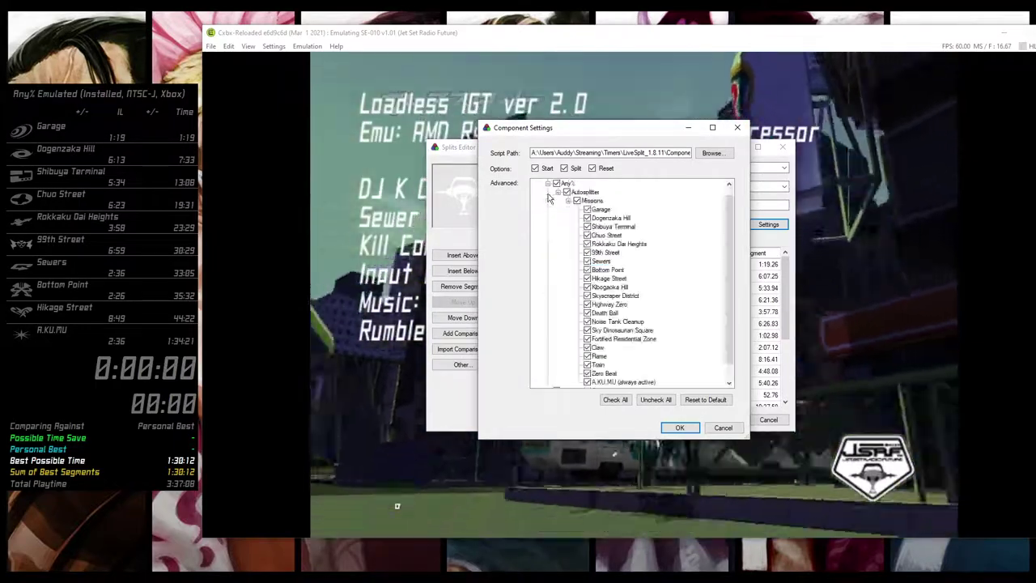
{"action": "scroll", "coordinate": [734, 213], "scroll_direction": "up", "scroll_amount": 1}
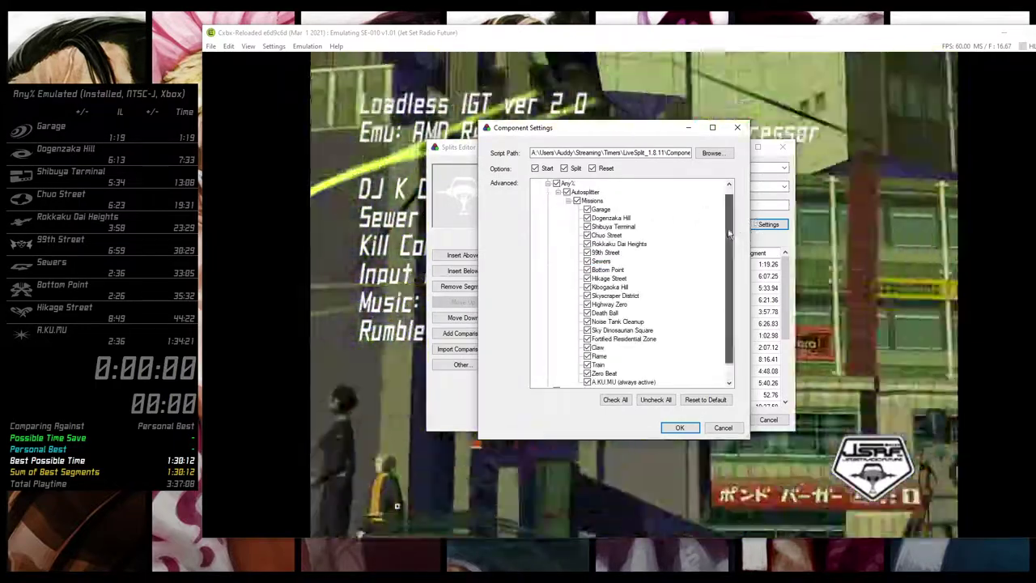
{"action": "scroll", "coordinate": [733, 213], "scroll_direction": "down", "scroll_amount": 1}
{"action": "scroll", "coordinate": [733, 243], "scroll_direction": "up", "scroll_amount": 1}
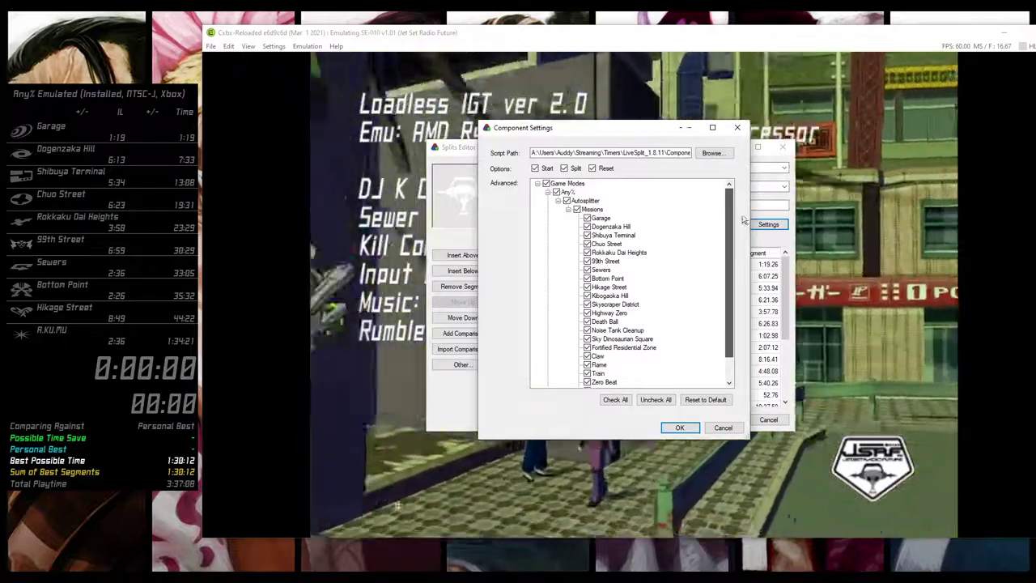
{"action": "scroll", "coordinate": [745, 291], "scroll_direction": "down", "scroll_amount": 1}
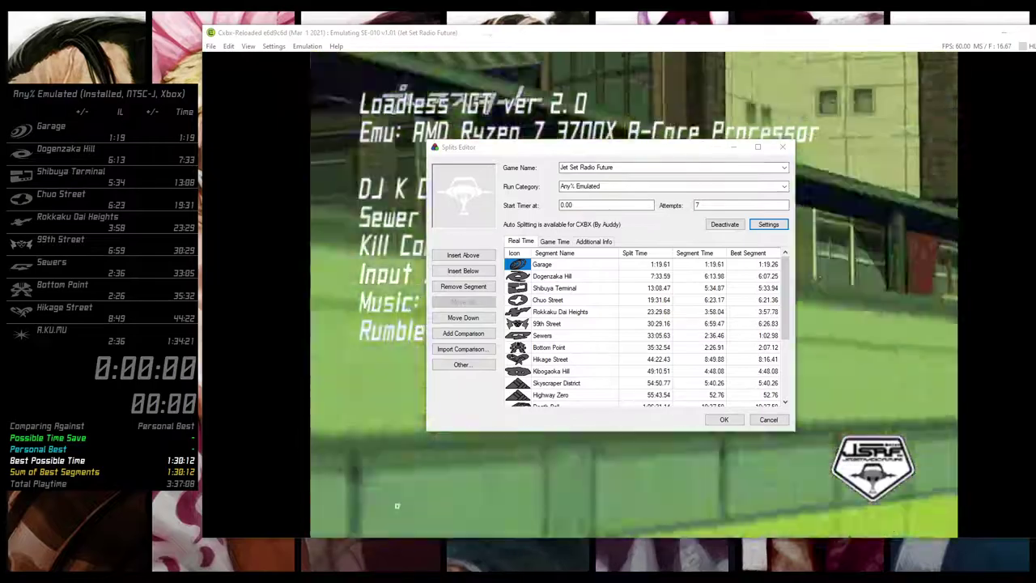
Switch to the Notepad note on the default number of splits and compare it with the segment list in the Splits Editor
{"action": "key", "text": "alt+Tab"}
{"action": "left_click_drag", "start_coordinate": [737, 218], "coordinate": [608, 180]}
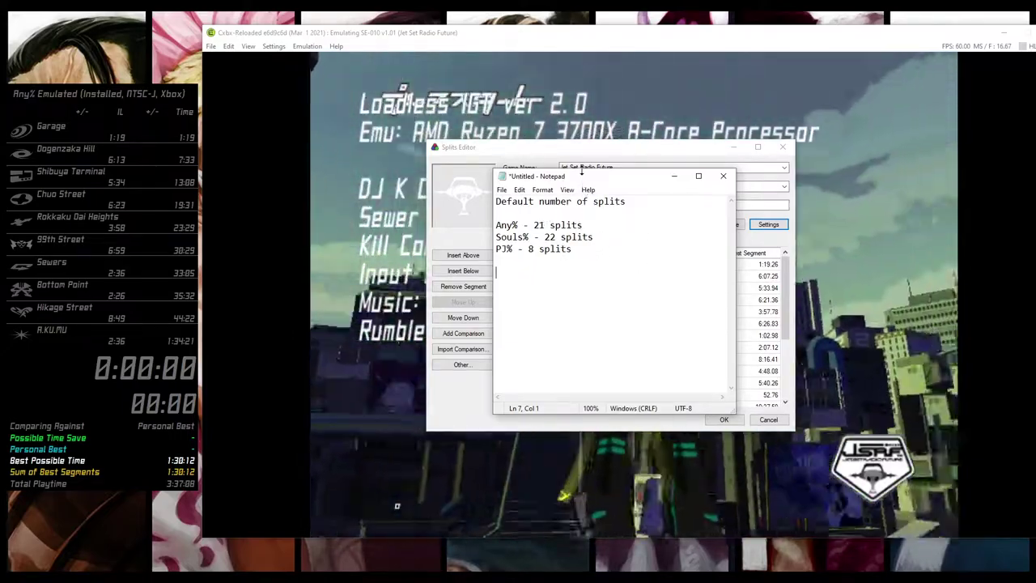
{"action": "left_click_drag", "start_coordinate": [579, 180], "coordinate": [619, 190]}
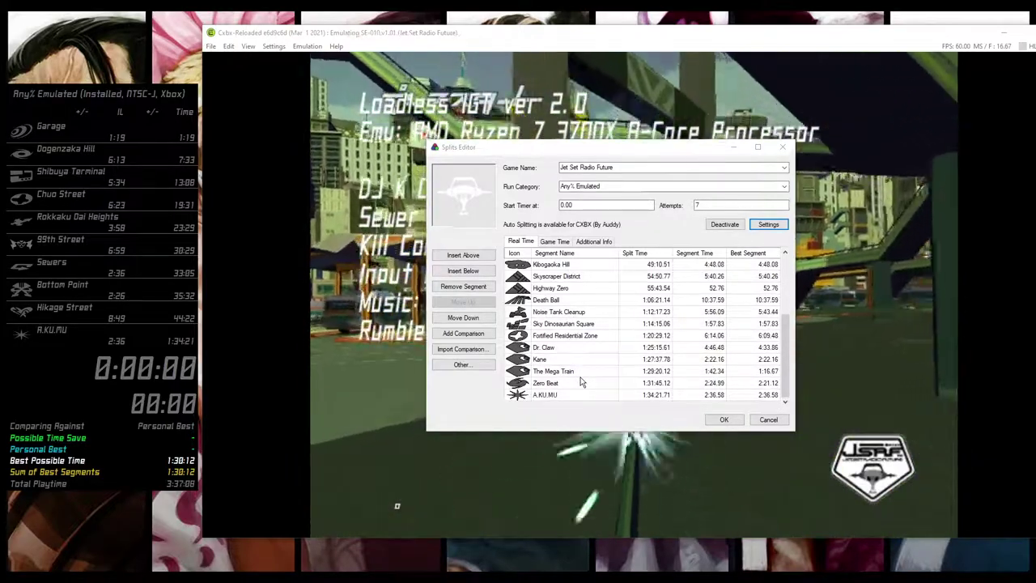
Reopen the auto splitter's settings, go through the Any% missions, and accept both the settings and the Splits Editor
{"action": "left_click", "coordinate": [768, 224]}
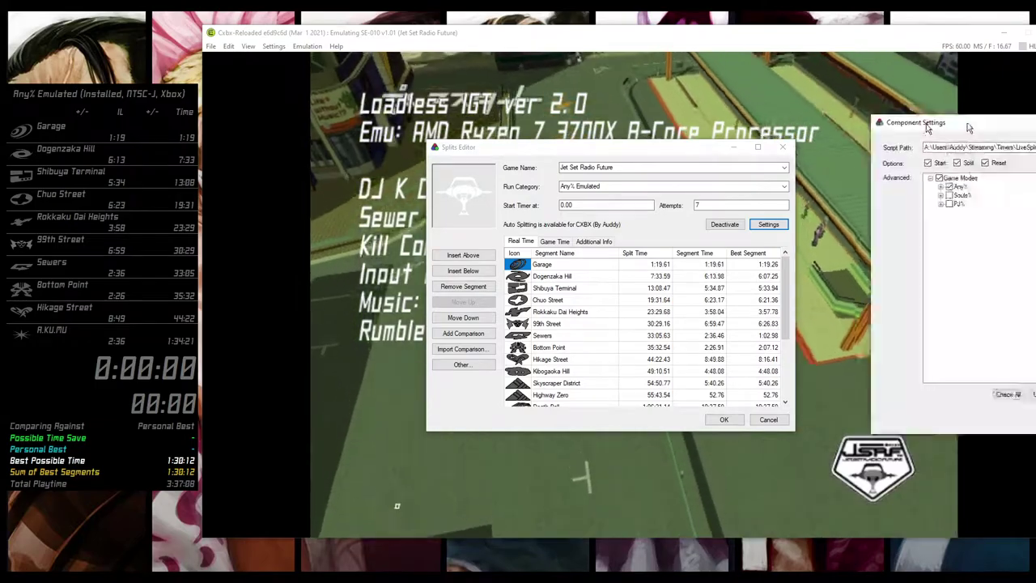
{"action": "left_click_drag", "start_coordinate": [972, 125], "coordinate": [519, 126]}
{"action": "left_click", "coordinate": [520, 178]}
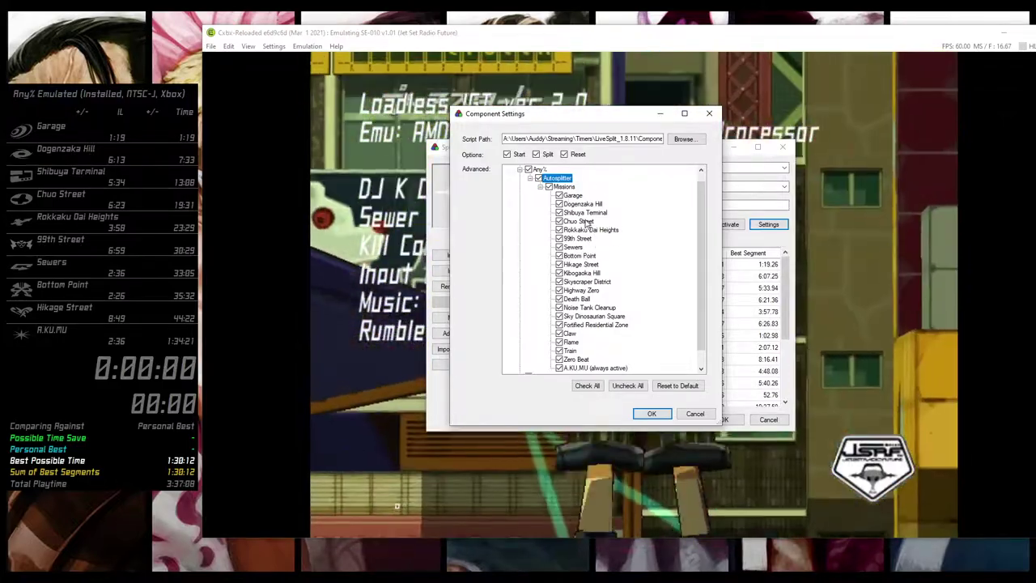
{"action": "left_click", "coordinate": [589, 230]}
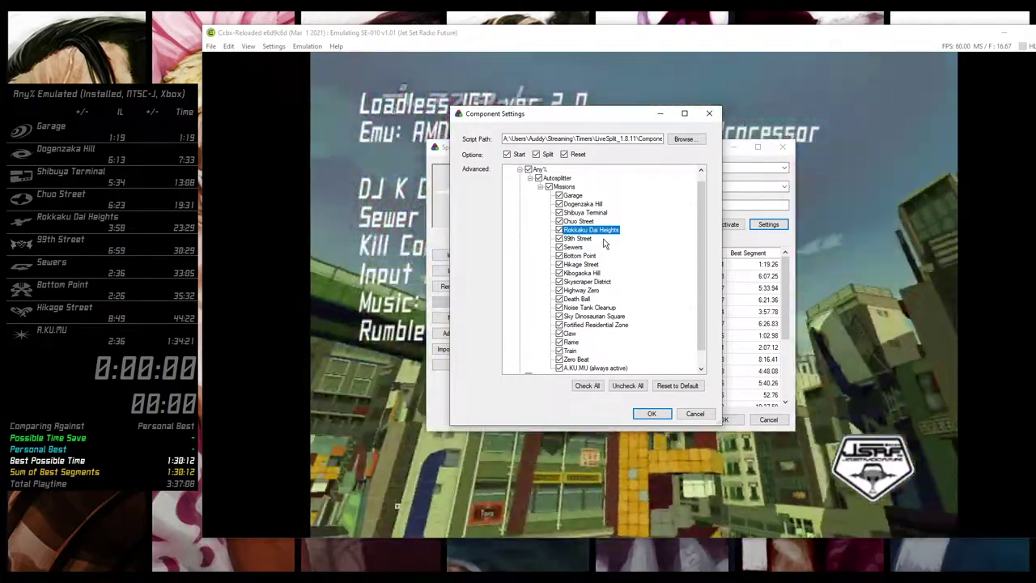
{"action": "left_click", "coordinate": [594, 326]}
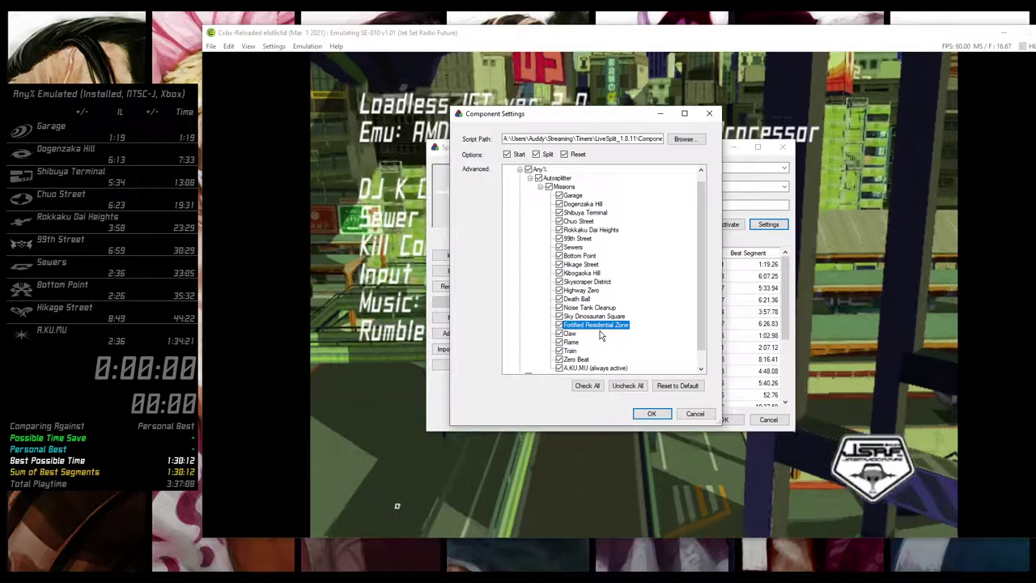
{"action": "key", "text": "Up"}
{"action": "key", "text": "Up"}
{"action": "key", "text": "Up"}
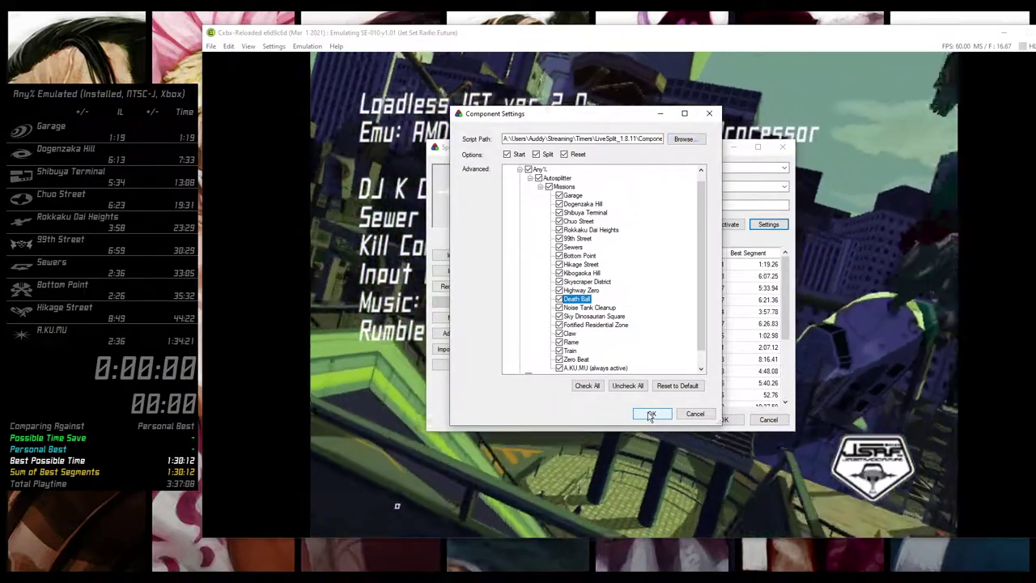
{"action": "left_click", "coordinate": [651, 413]}
{"action": "left_click", "coordinate": [725, 419]}
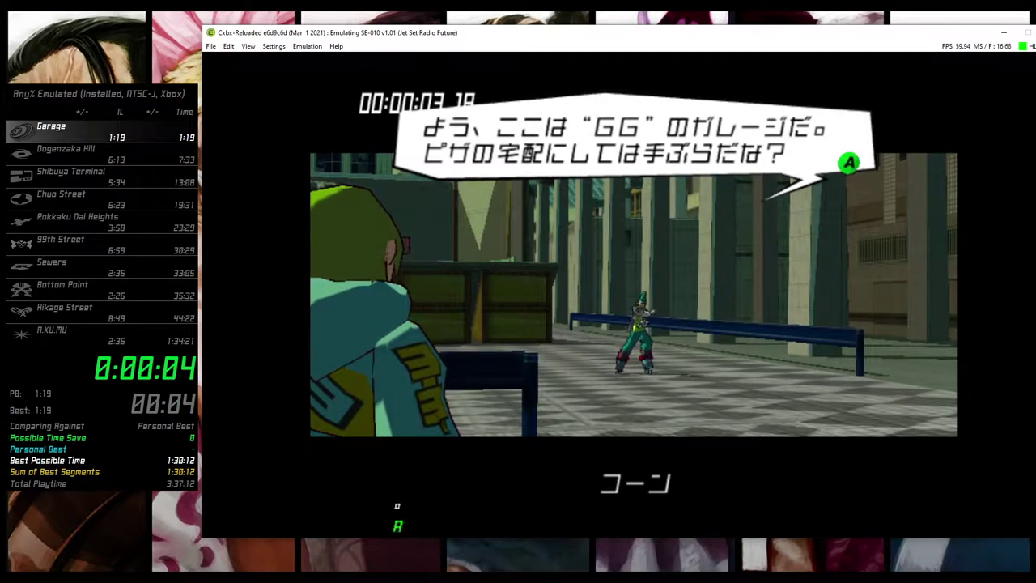
Advance through the opening Garage dialogue in the game running in the Cxbx-Reloaded emulator
{"action": "key", "text": "Return"}
{"action": "key", "text": "Return"}
{"action": "key", "text": "Return"}
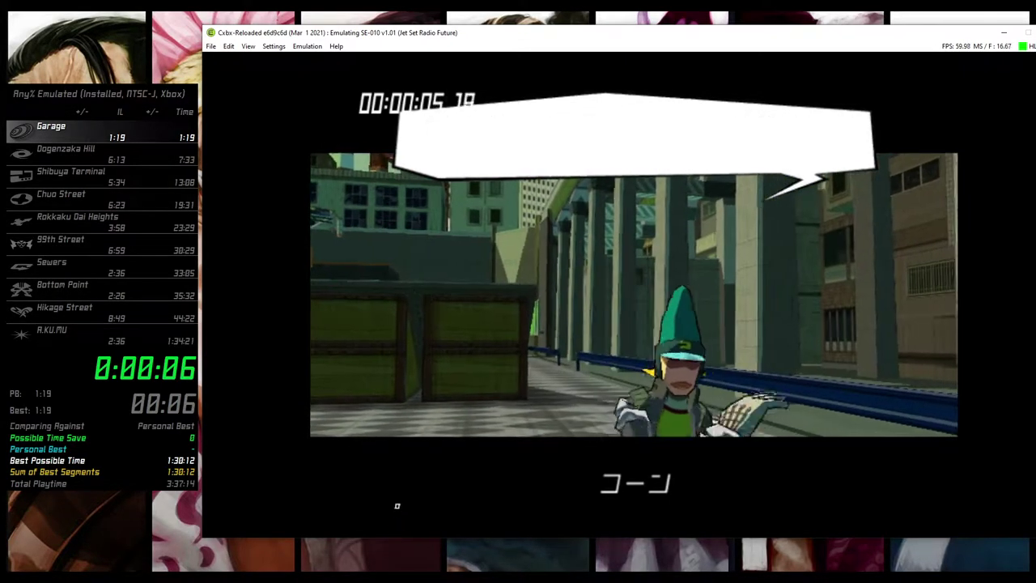
{"action": "key", "text": "Return"}
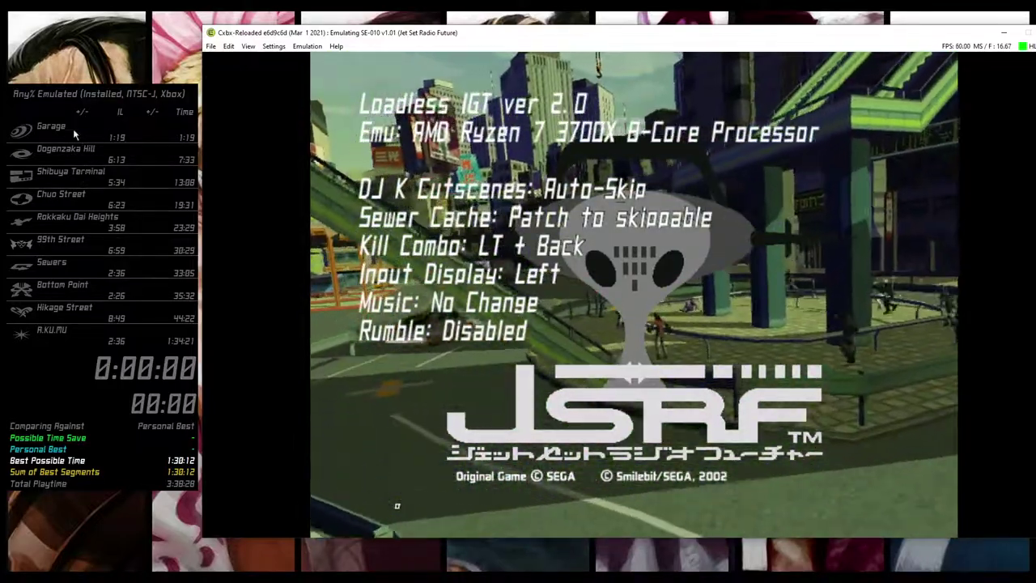
Open the auto splitter's settings from the Splits Editor and disable the Any% missions from Dogenzaka Hill through Zero Beat
{"action": "scroll", "coordinate": [108, 221], "scroll_direction": "down", "scroll_amount": 12}
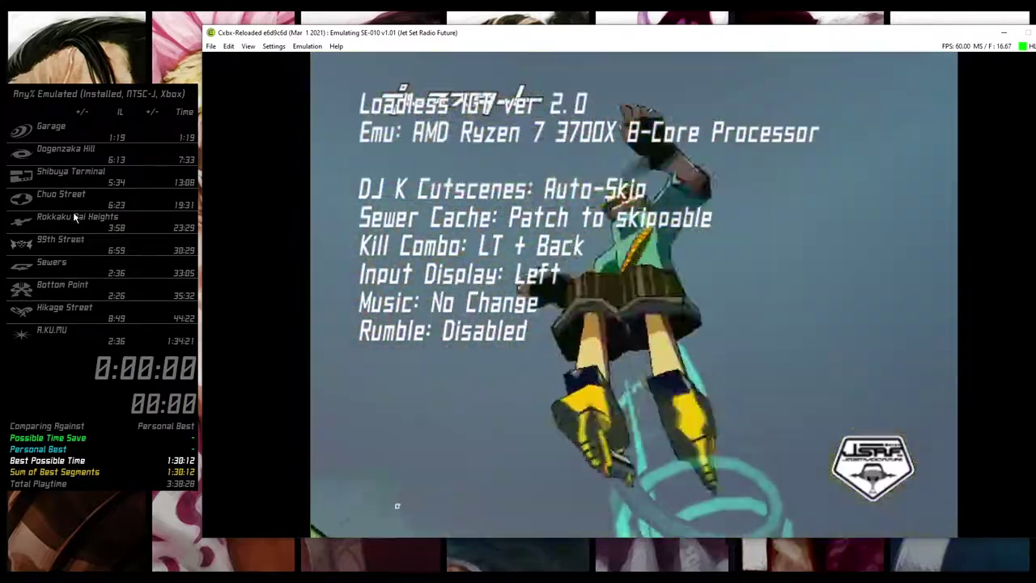
{"action": "right_click", "coordinate": [97, 226]}
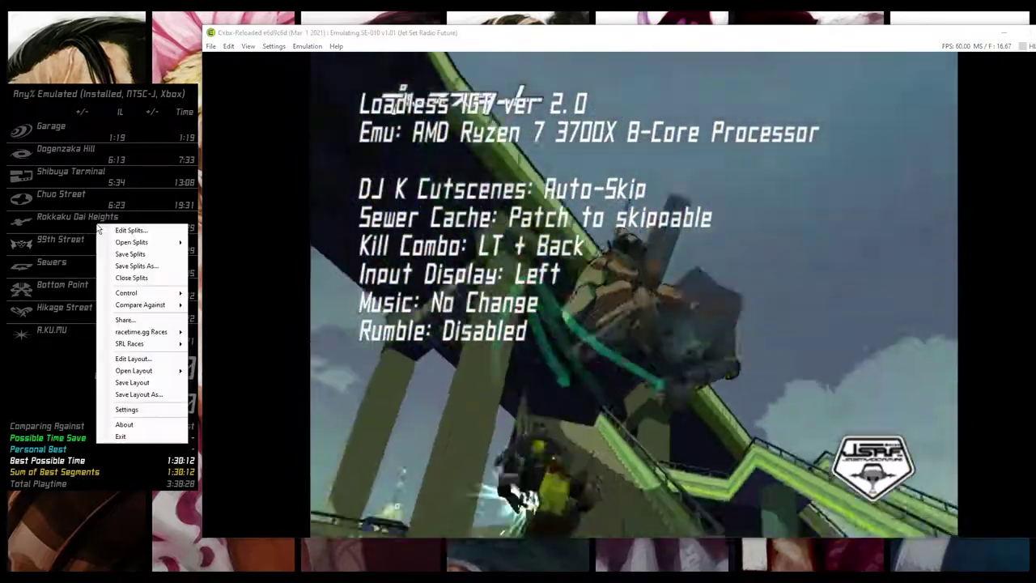
{"action": "key", "text": "Escape"}
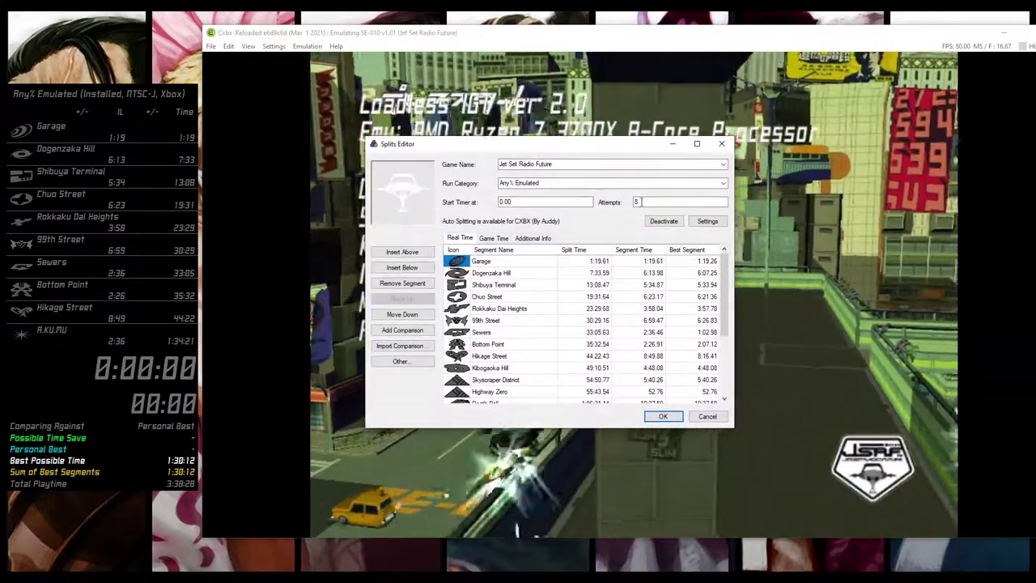
{"action": "left_click", "coordinate": [708, 221]}
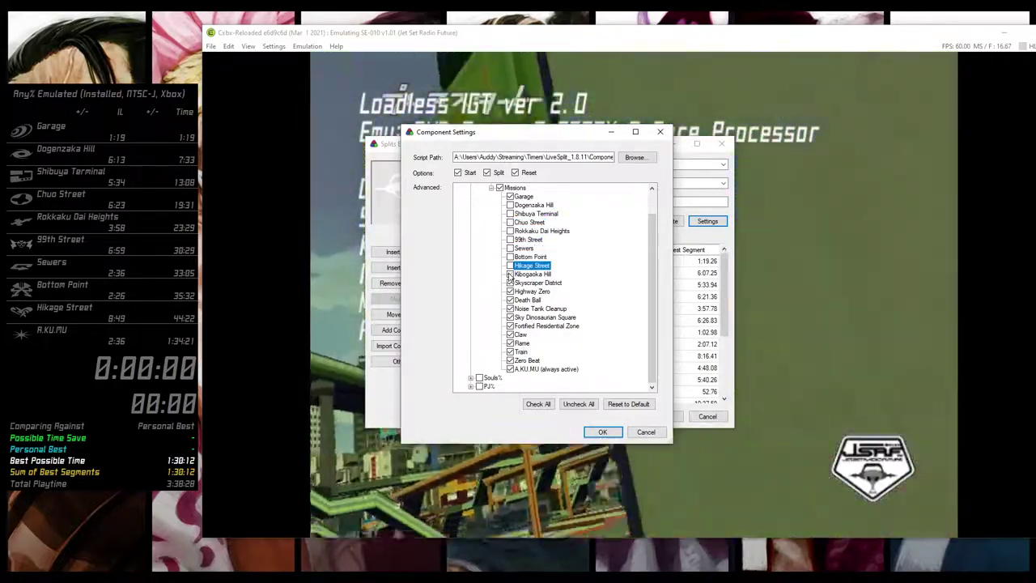
{"action": "left_click", "coordinate": [510, 326]}
{"action": "left_click", "coordinate": [510, 334]}
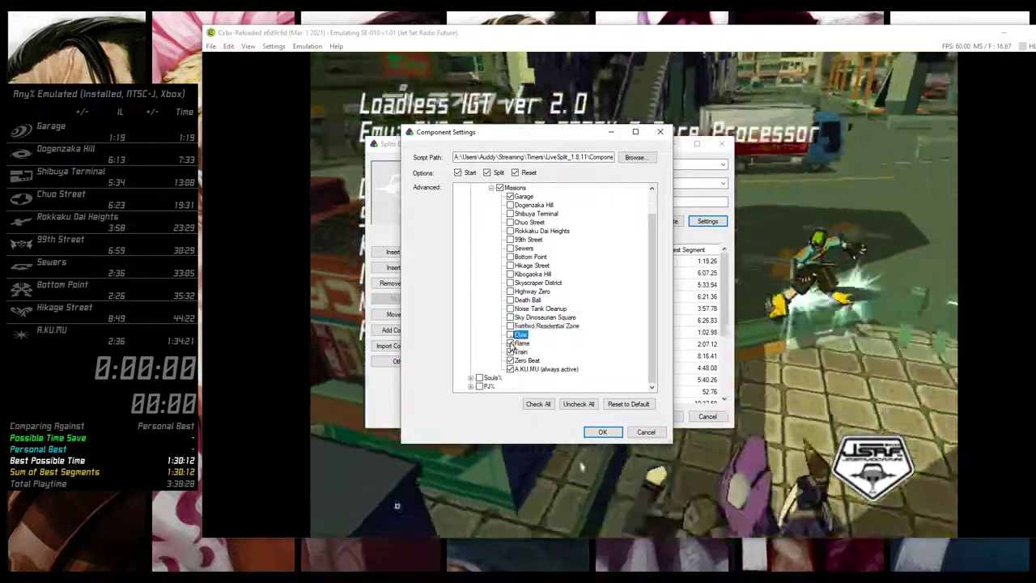
{"action": "left_click", "coordinate": [510, 343]}
{"action": "left_click", "coordinate": [509, 351]}
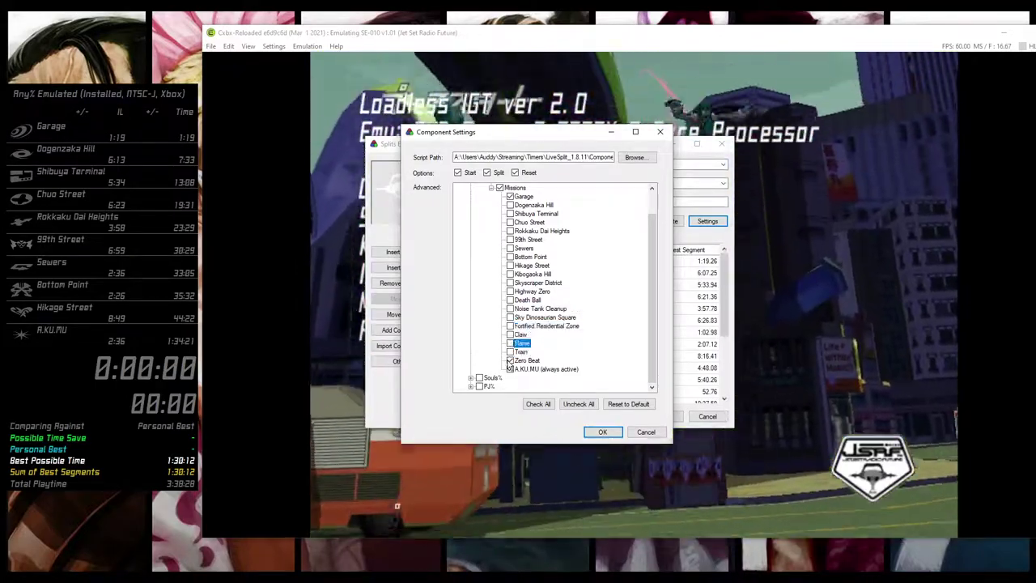
{"action": "left_click", "coordinate": [510, 360]}
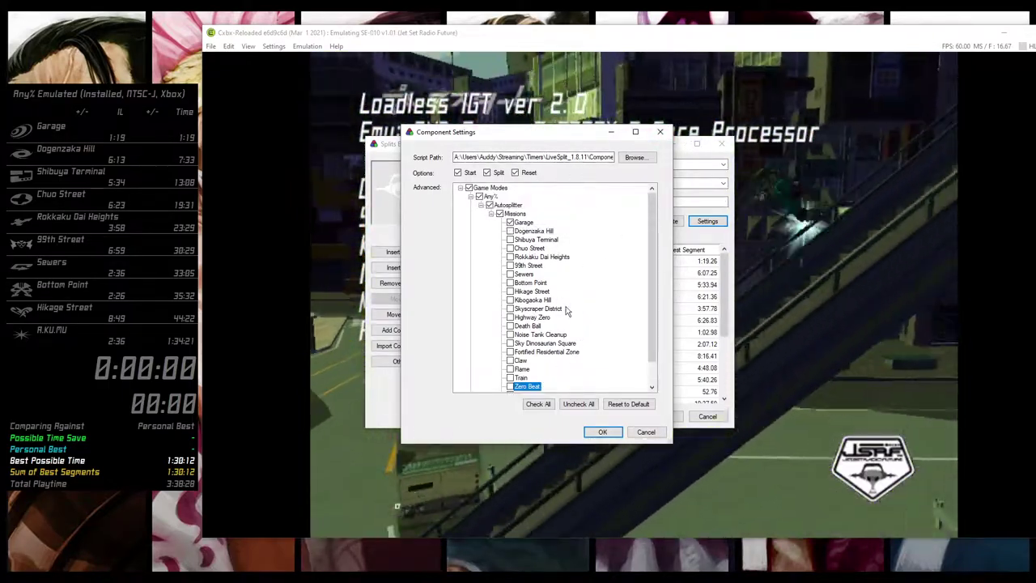
Expand the Souls% and PJ% groups to review their missions, and close the settings and Splits Editor without accepting
{"action": "left_click", "coordinate": [471, 377]}
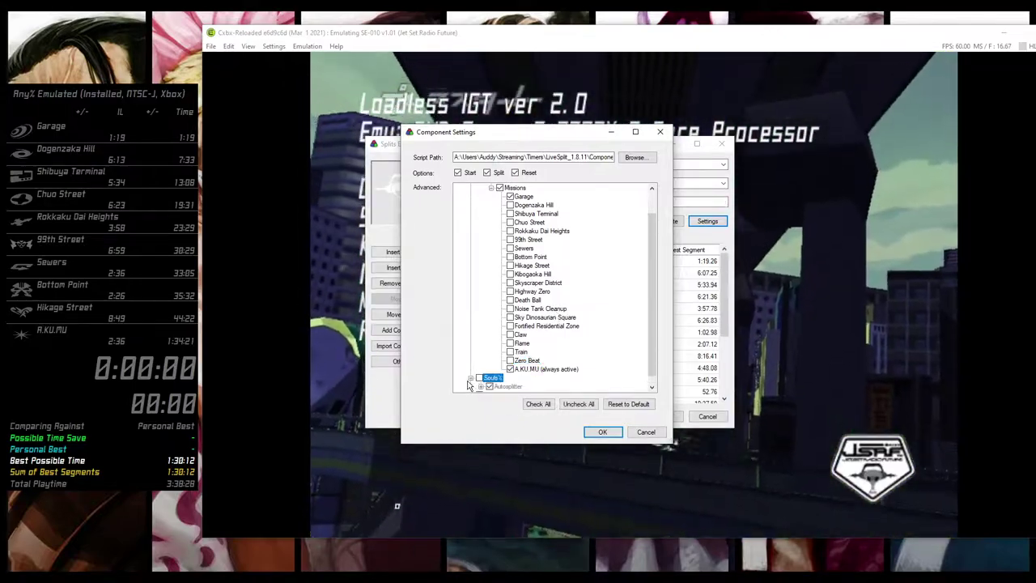
{"action": "double_click", "coordinate": [507, 377]}
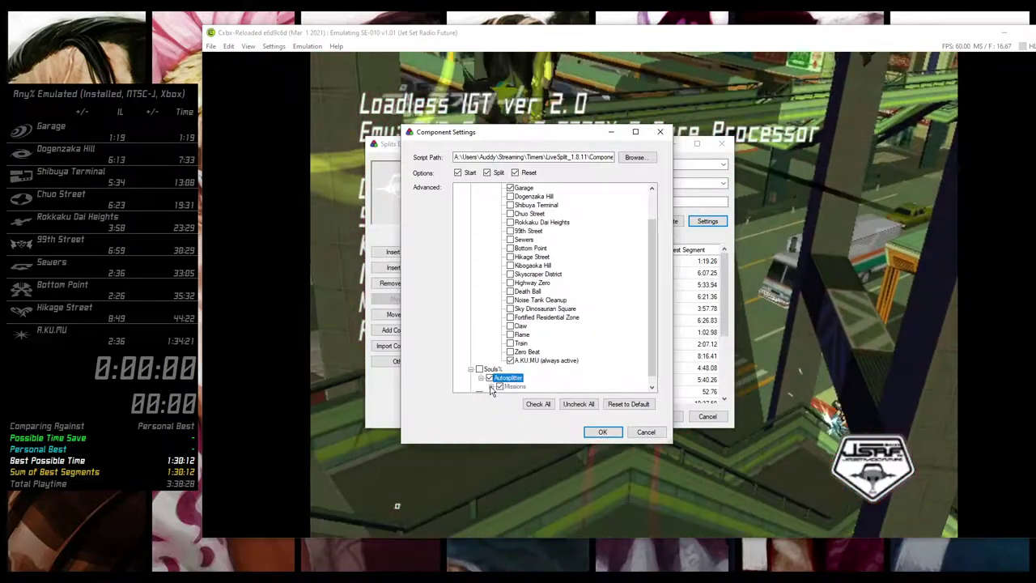
{"action": "scroll", "coordinate": [567, 293], "scroll_direction": "down", "scroll_amount": 1}
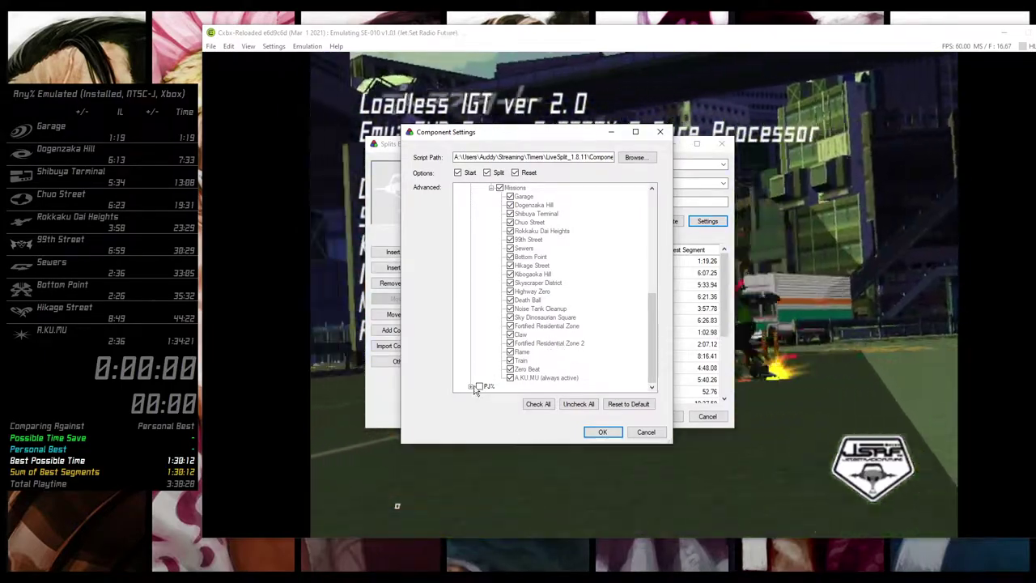
{"action": "left_click", "coordinate": [472, 387]}
{"action": "left_click", "coordinate": [480, 386]}
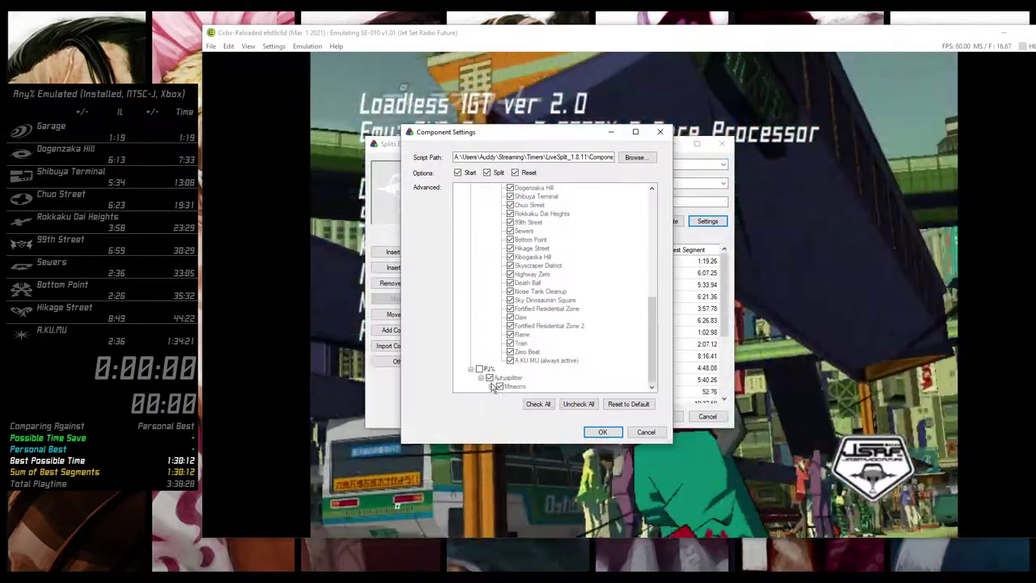
{"action": "left_click", "coordinate": [490, 386]}
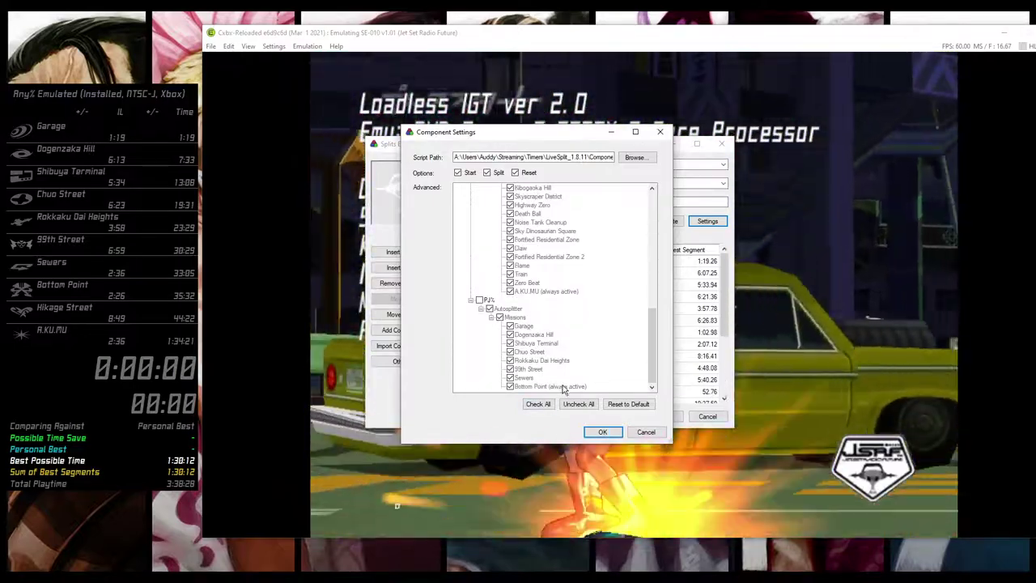
{"action": "left_click", "coordinate": [559, 387]}
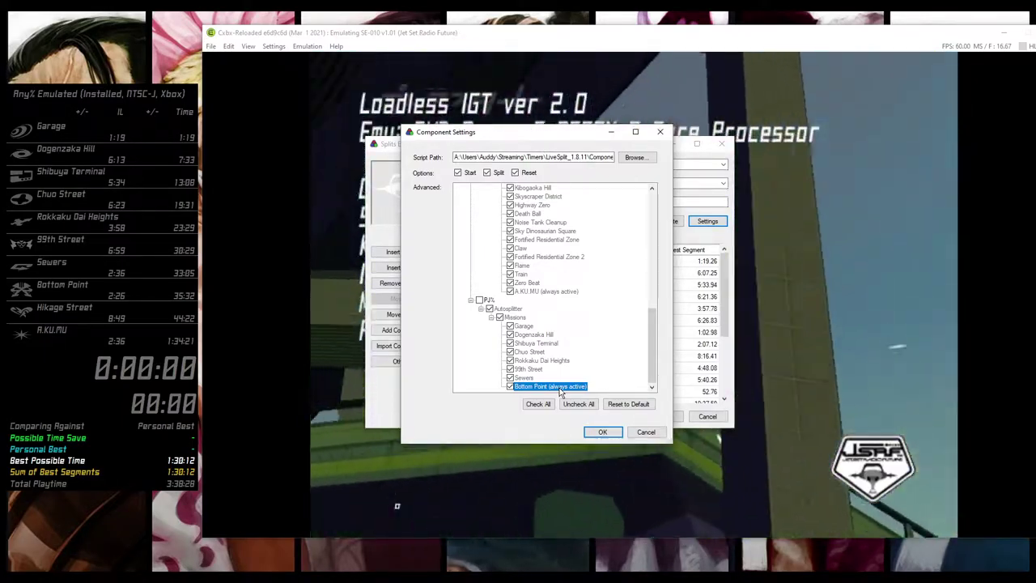
{"action": "scroll", "coordinate": [542, 360], "scroll_direction": "up", "scroll_amount": 12}
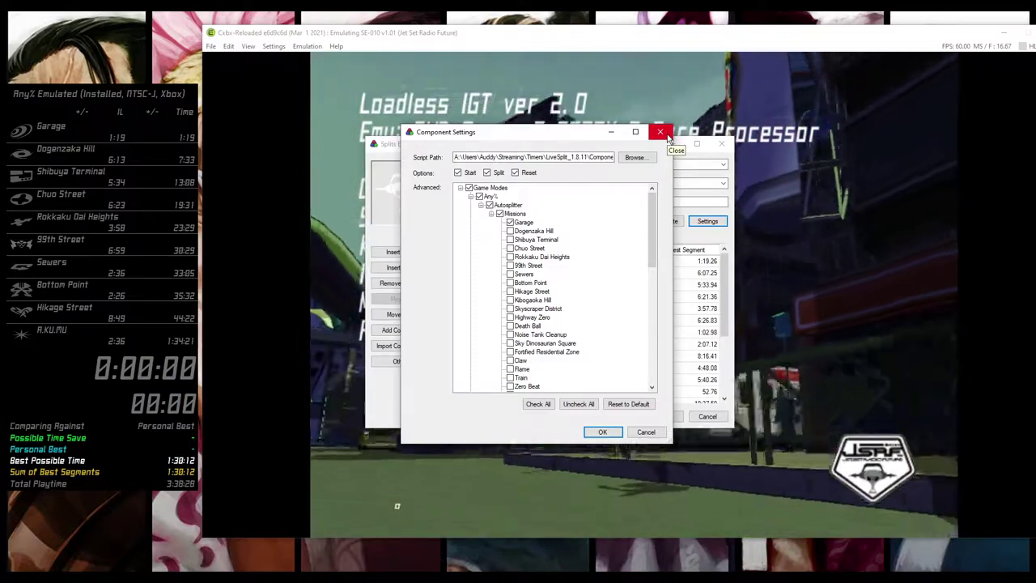
{"action": "left_click", "coordinate": [667, 136]}
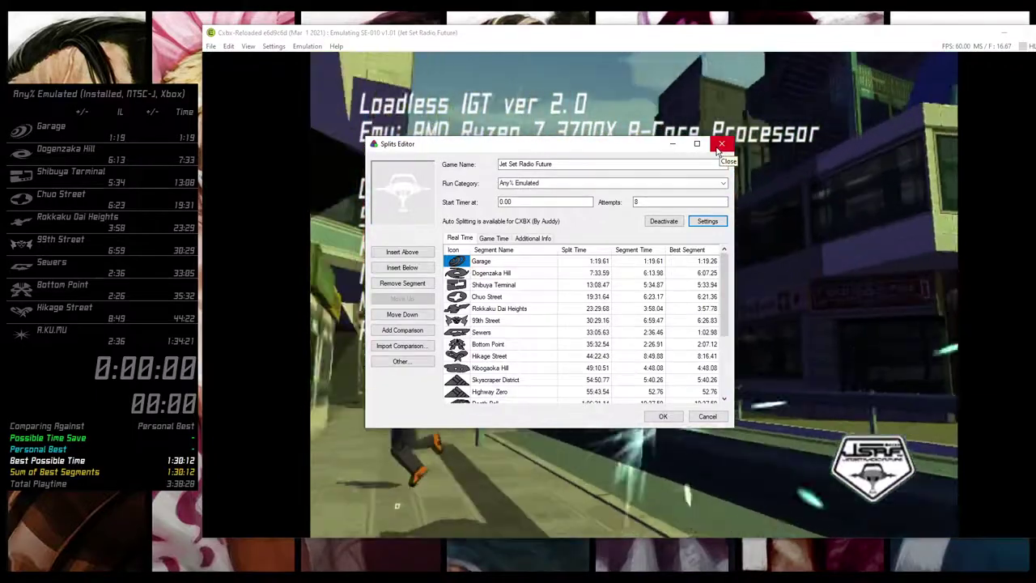
{"action": "left_click", "coordinate": [720, 145]}
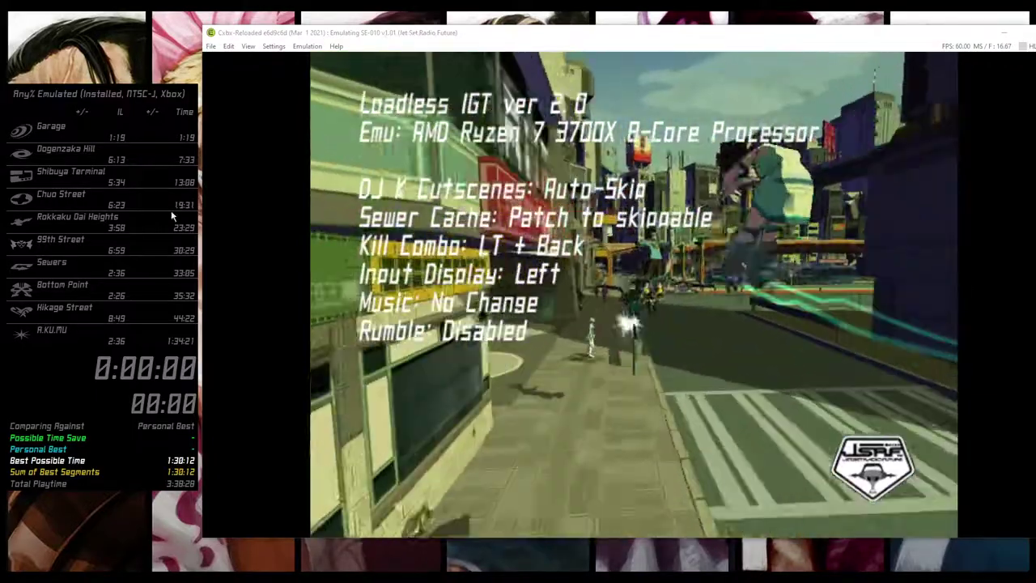